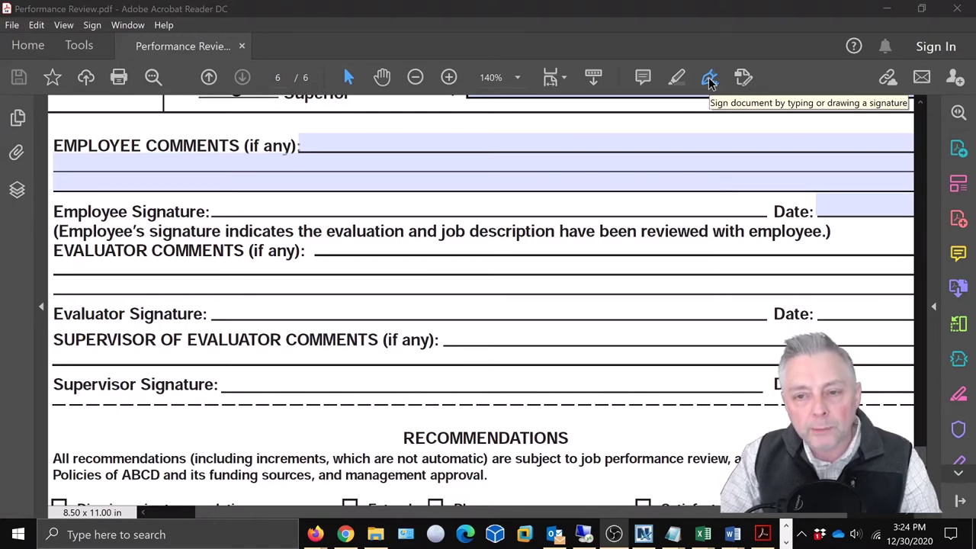
# Step: Launch Fill & Sign, dismiss the form-fields notice, and choose Sign > Add Signature
pyautogui.click(709, 78)
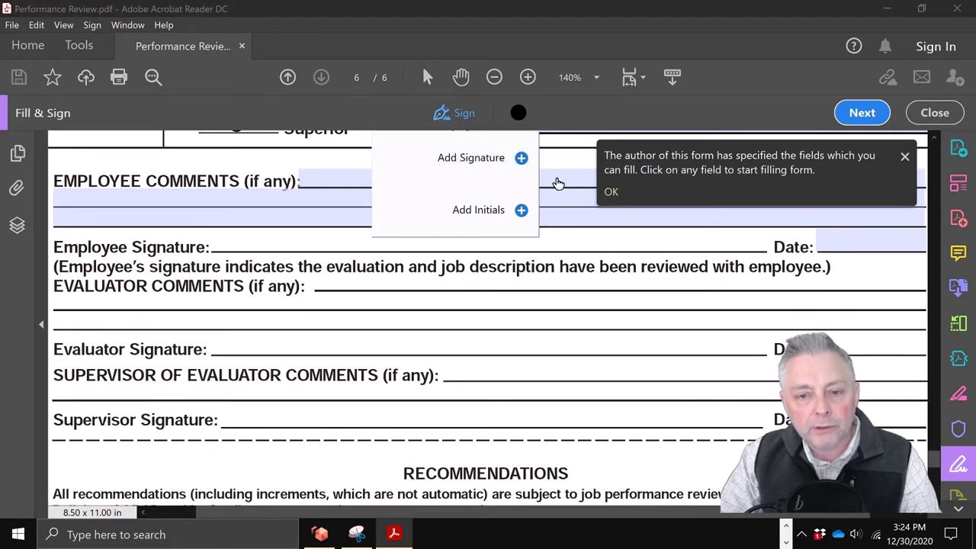
pyautogui.click(611, 192)
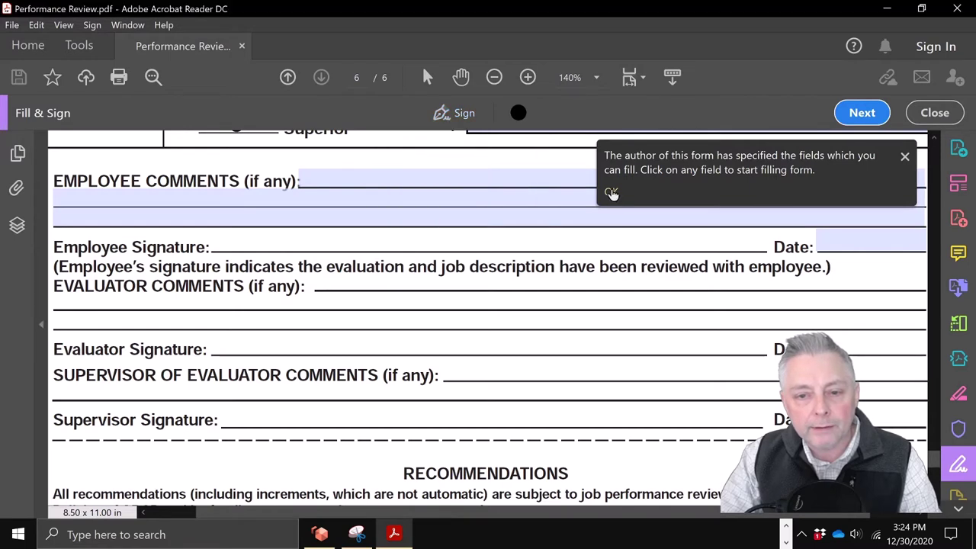
pyautogui.click(611, 192)
pyautogui.click(461, 113)
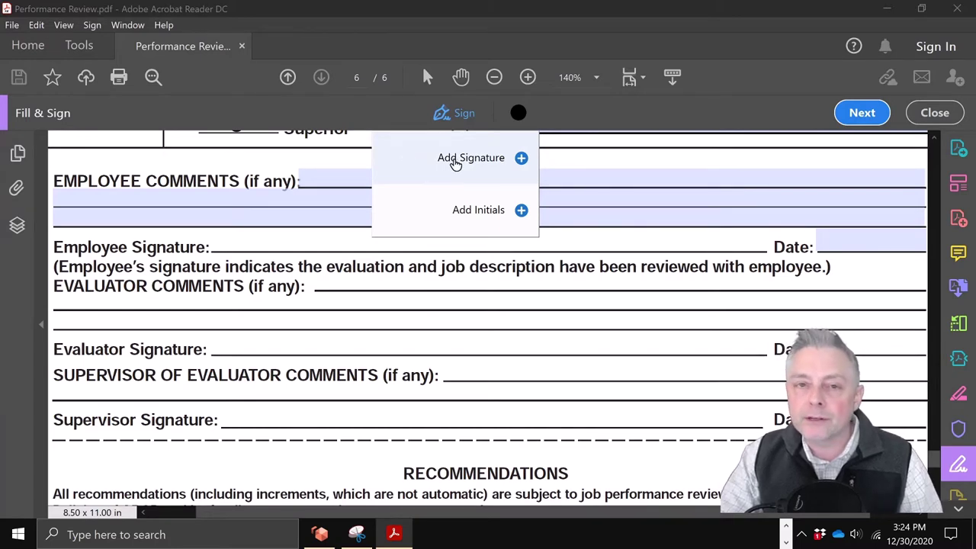
pyautogui.click(463, 163)
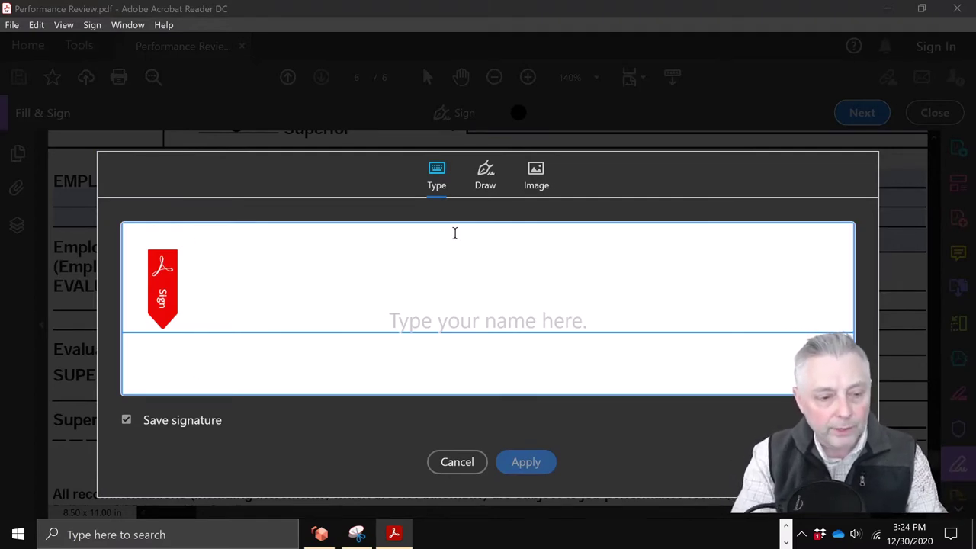
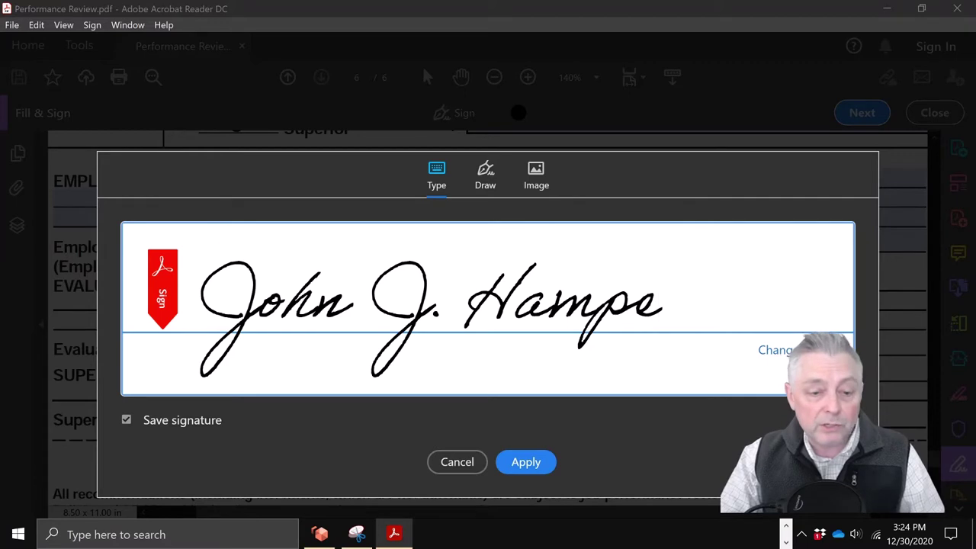
# Step: Type the employee's full name as the signature and choose the fourth script style
pyautogui.click(771, 350)
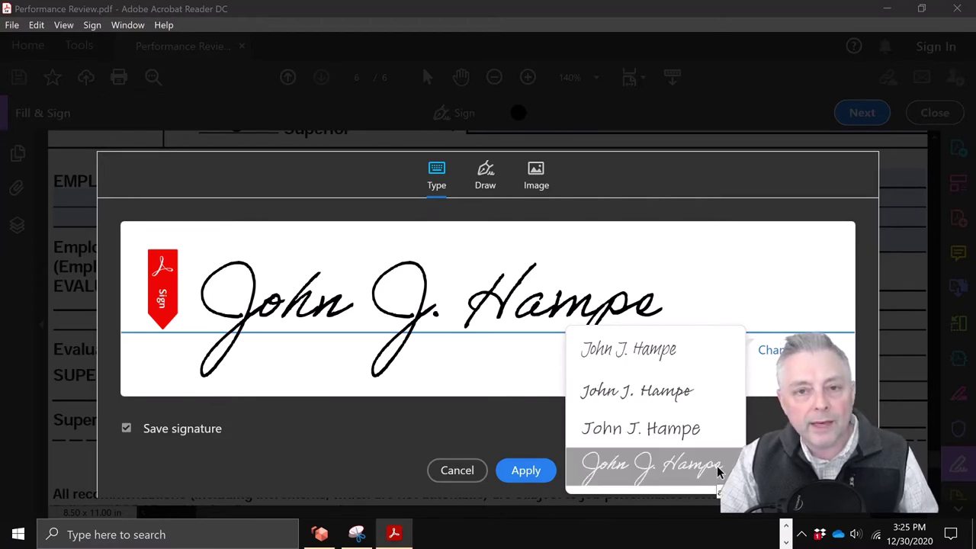
pyautogui.click(652, 464)
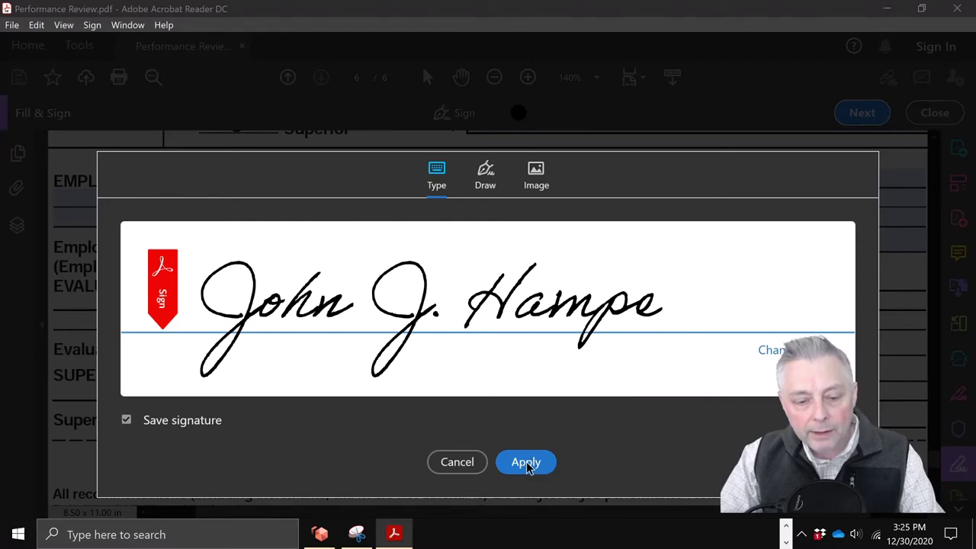
# Step: Apply the typed signature on the Employee Signature line and resize it to fit the line
pyautogui.hotkey('ctrl', 'a')
pyautogui.press('BackSpace')
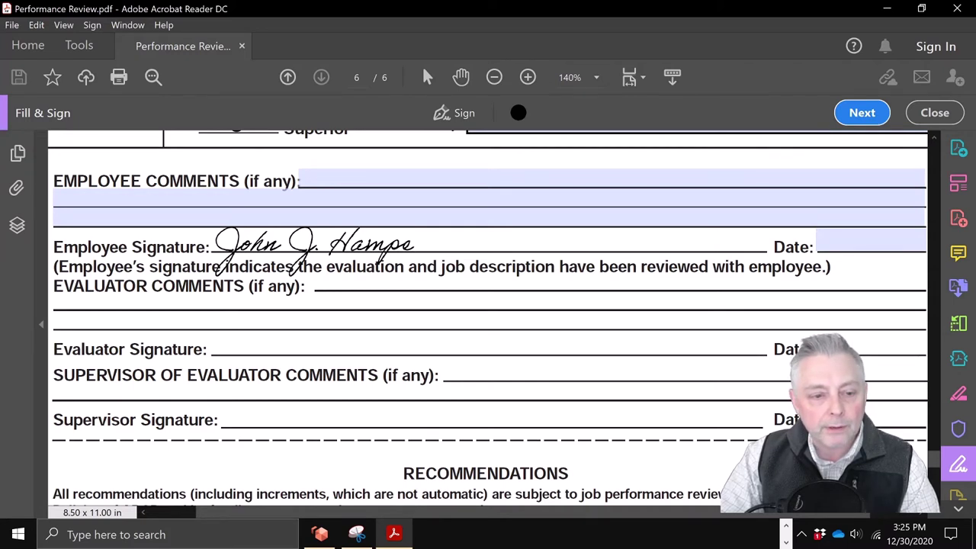
pyautogui.click(319, 245)
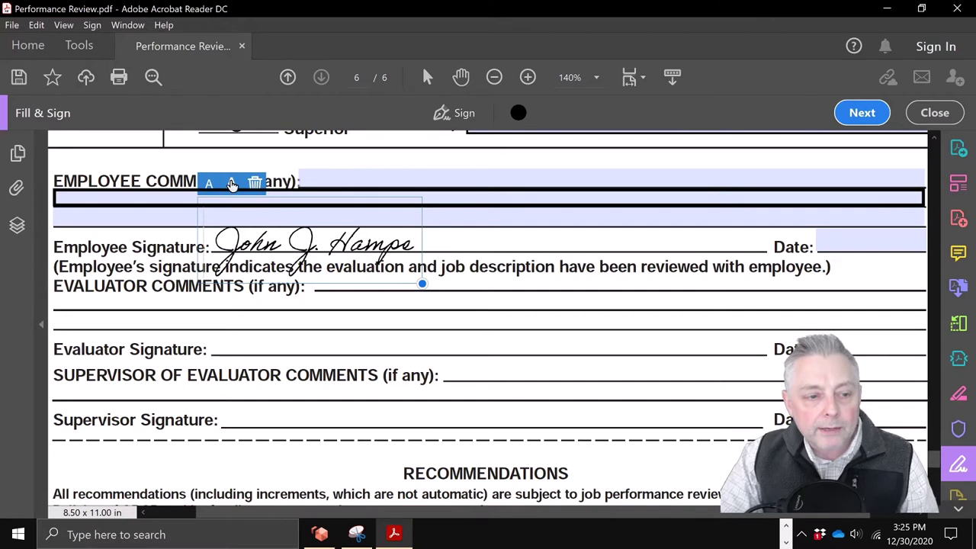
pyautogui.click(231, 184)
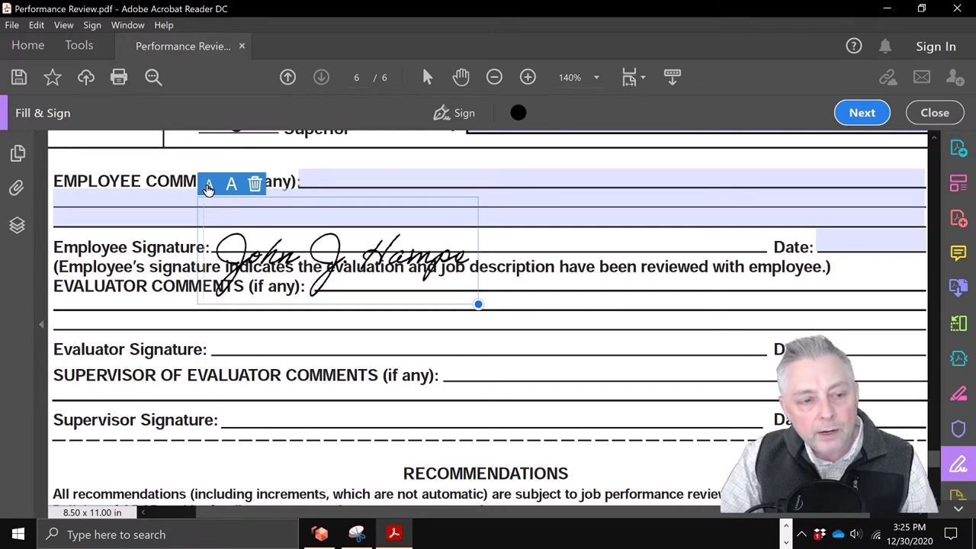
pyautogui.click(208, 184)
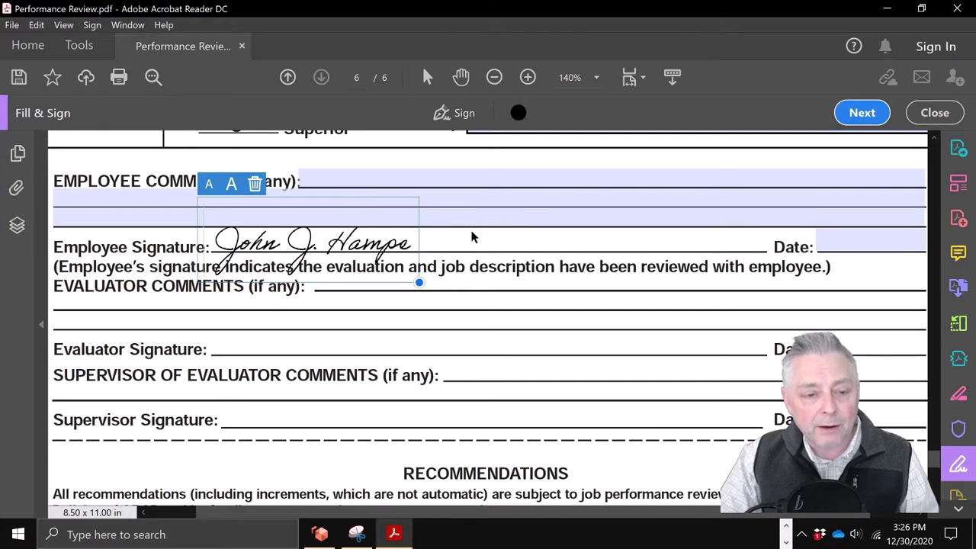
pyautogui.press('Escape')
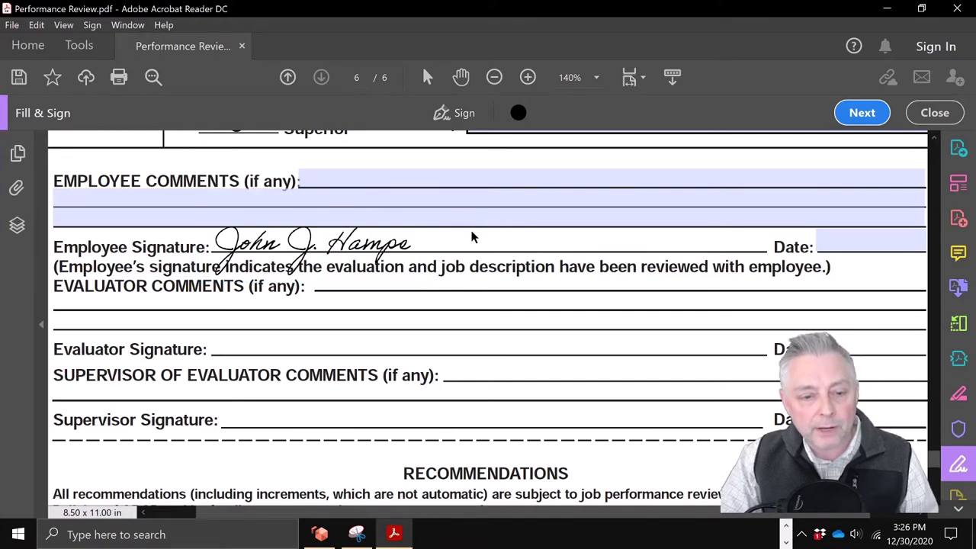
# Step: Enter 12/29/20 in the employee Date field, then select the placed signature
pyautogui.click(831, 242)
pyautogui.write('12/29')
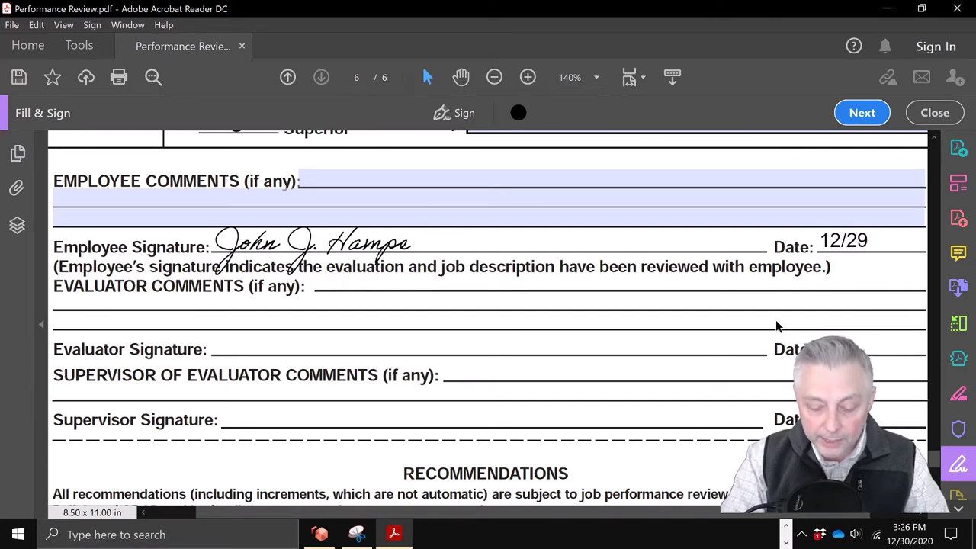
pyautogui.write('/')
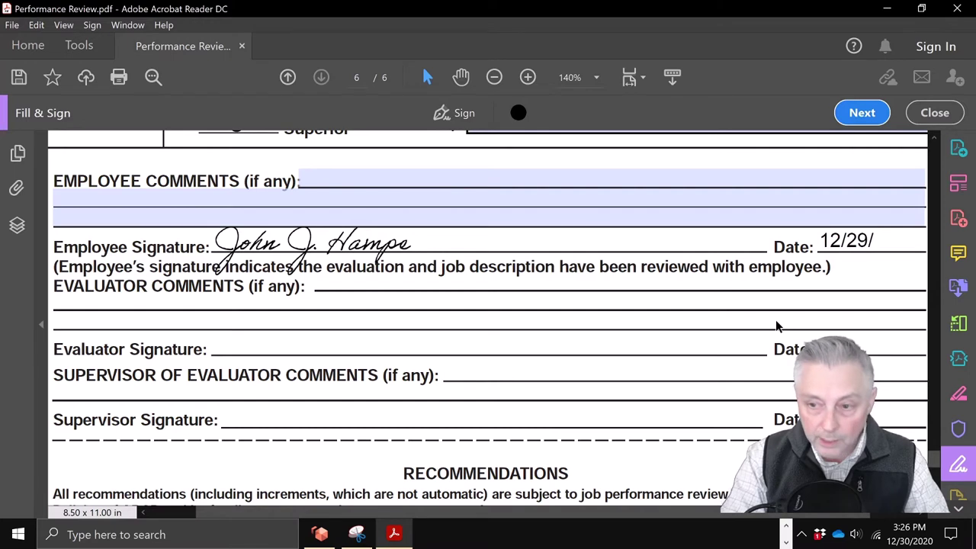
pyautogui.write('20')
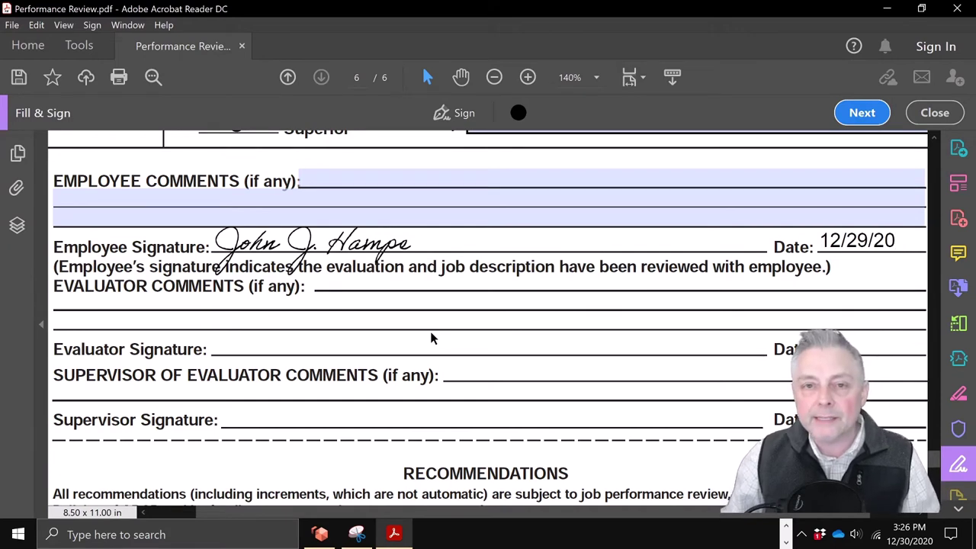
pyautogui.click(390, 250)
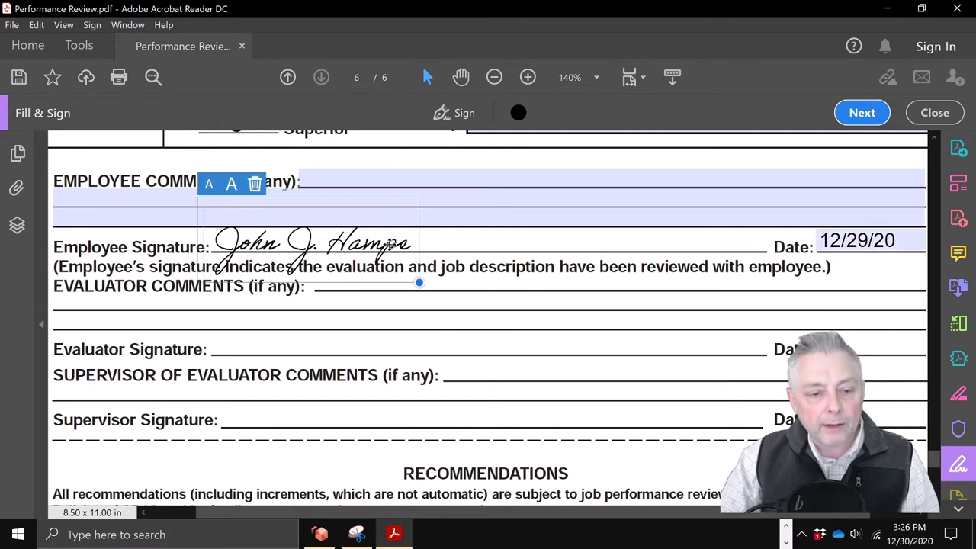
# Step: Delete the typed signature from the form and the saved signatures, then start a new signature
pyautogui.click(255, 184)
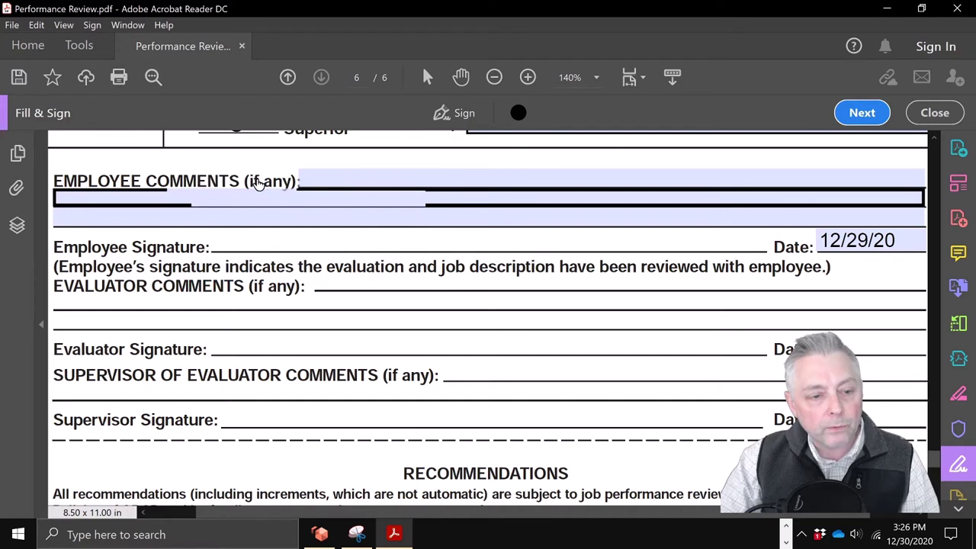
pyautogui.click(457, 113)
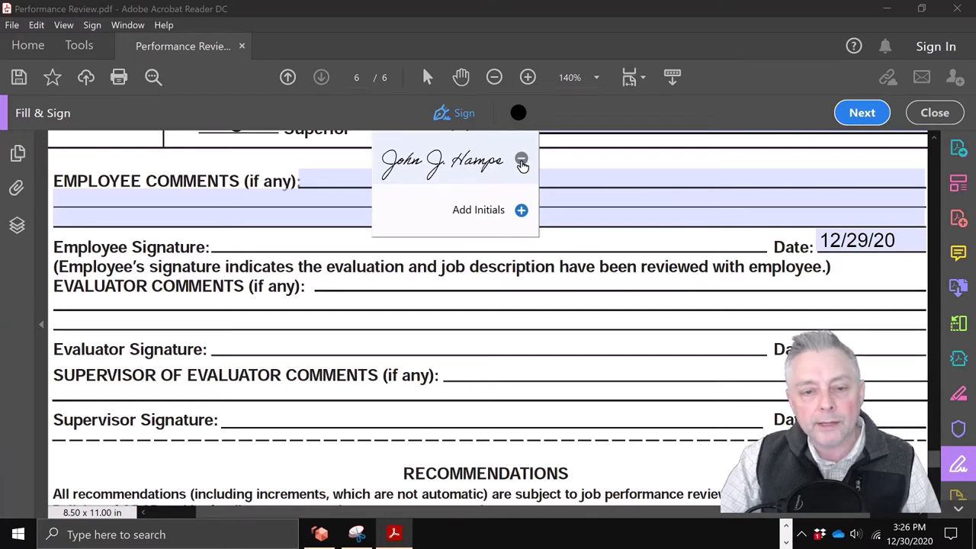
pyautogui.click(522, 161)
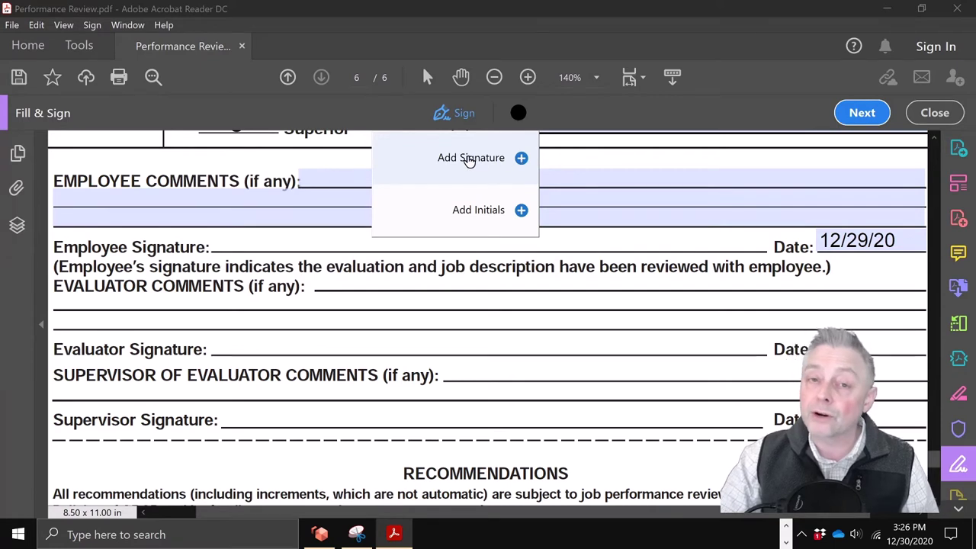
pyautogui.click(469, 158)
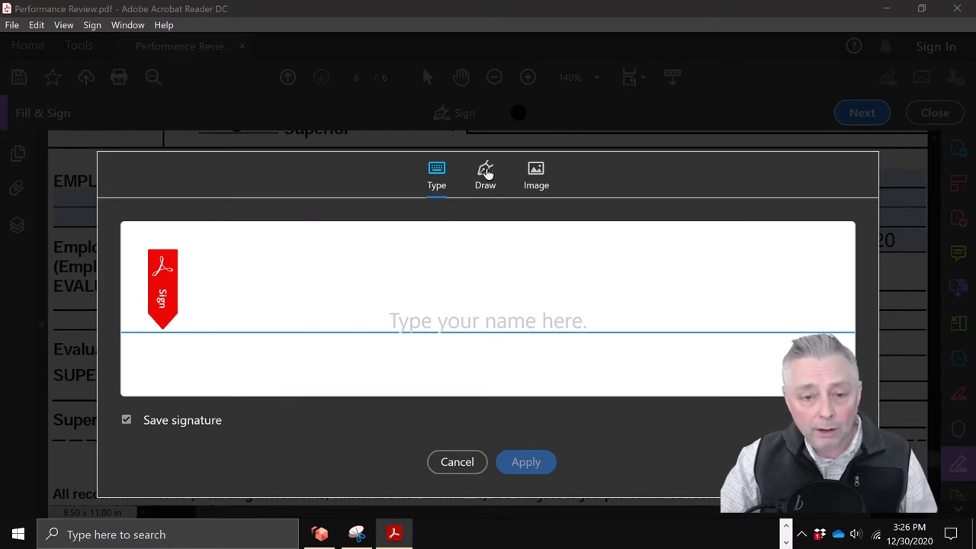
# Step: Hand-draw the employee's first name and surname on the Draw tab, apply it, and close the dialog
pyautogui.click(483, 180)
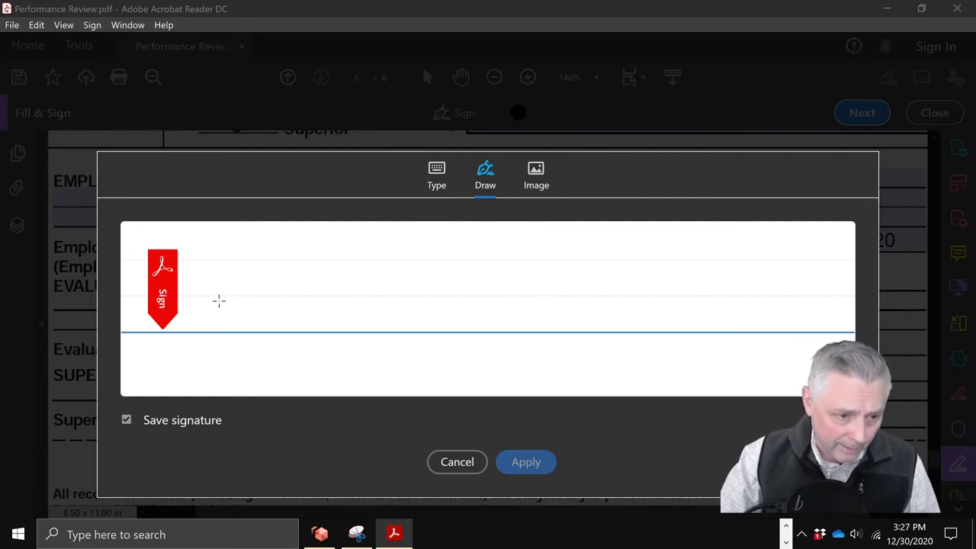
pyautogui.moveTo(225, 307)
pyautogui.mouseDown()
pyautogui.moveTo(194, 259)
pyautogui.moveTo(218, 266)
pyautogui.moveTo(216, 374)
pyautogui.moveTo(200, 331)
pyautogui.moveTo(254, 305)
pyautogui.moveTo(245, 334)
pyautogui.moveTo(290, 259)
pyautogui.moveTo(270, 332)
pyautogui.moveTo(281, 307)
pyautogui.moveTo(293, 320)
pyautogui.moveTo(302, 303)
pyautogui.moveTo(331, 324)
pyautogui.mouseUp()
pyautogui.moveTo(350, 256)
pyautogui.mouseDown()
pyautogui.moveTo(359, 338)
pyautogui.moveTo(362, 311)
pyautogui.mouseUp()
pyautogui.moveTo(392, 261)
pyautogui.mouseDown()
pyautogui.moveTo(386, 331)
pyautogui.moveTo(362, 302)
pyautogui.moveTo(415, 300)
pyautogui.moveTo(400, 335)
pyautogui.moveTo(413, 336)
pyautogui.moveTo(433, 308)
pyautogui.moveTo(450, 308)
pyautogui.moveTo(454, 328)
pyautogui.moveTo(464, 310)
pyautogui.moveTo(467, 330)
pyautogui.moveTo(480, 301)
pyautogui.moveTo(470, 385)
pyautogui.moveTo(492, 303)
pyautogui.moveTo(481, 327)
pyautogui.moveTo(512, 328)
pyautogui.moveTo(520, 302)
pyautogui.moveTo(562, 321)
pyautogui.mouseUp()
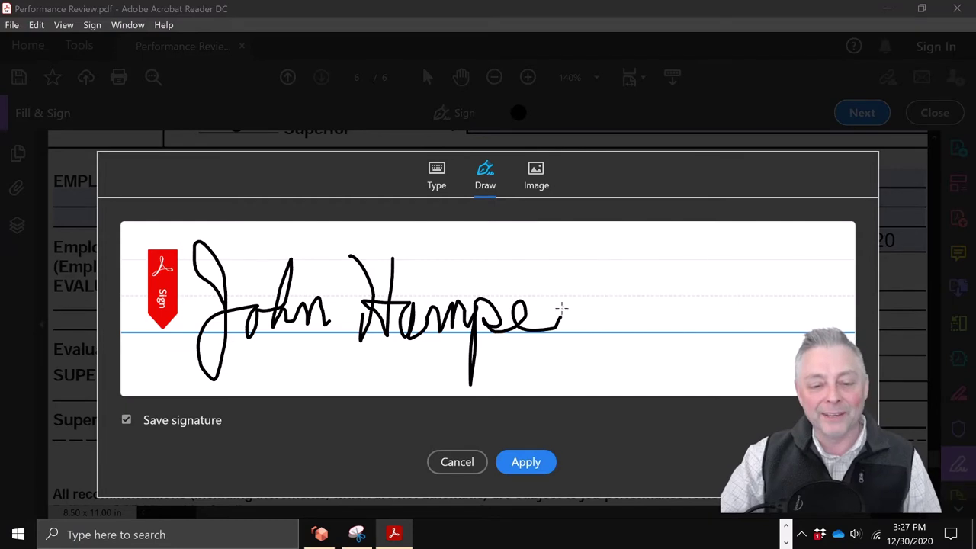
pyautogui.click(532, 463)
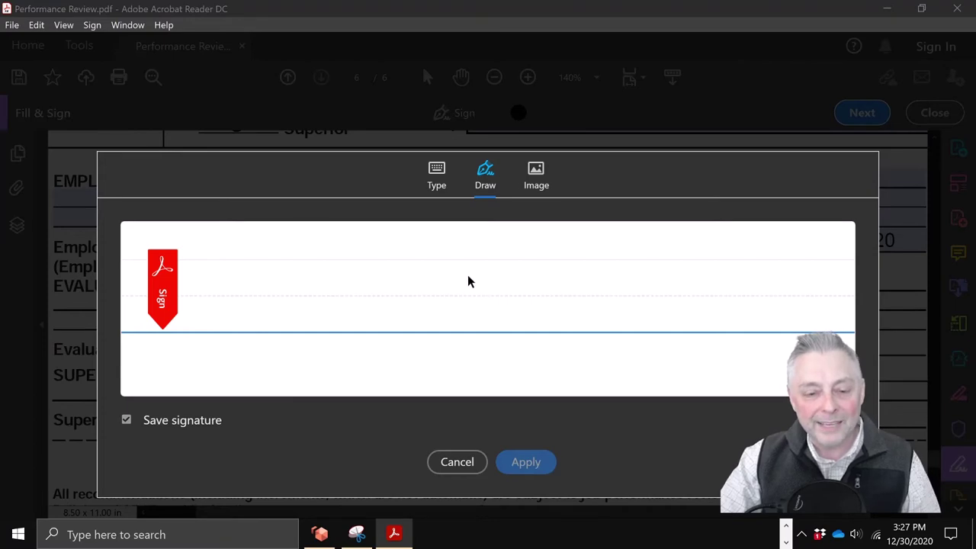
pyautogui.press('Escape')
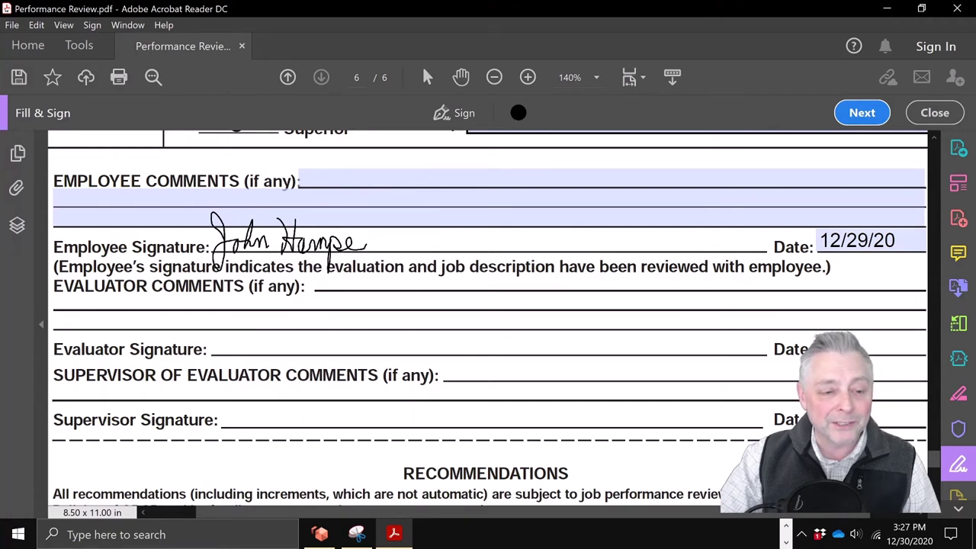
pyautogui.click(285, 241)
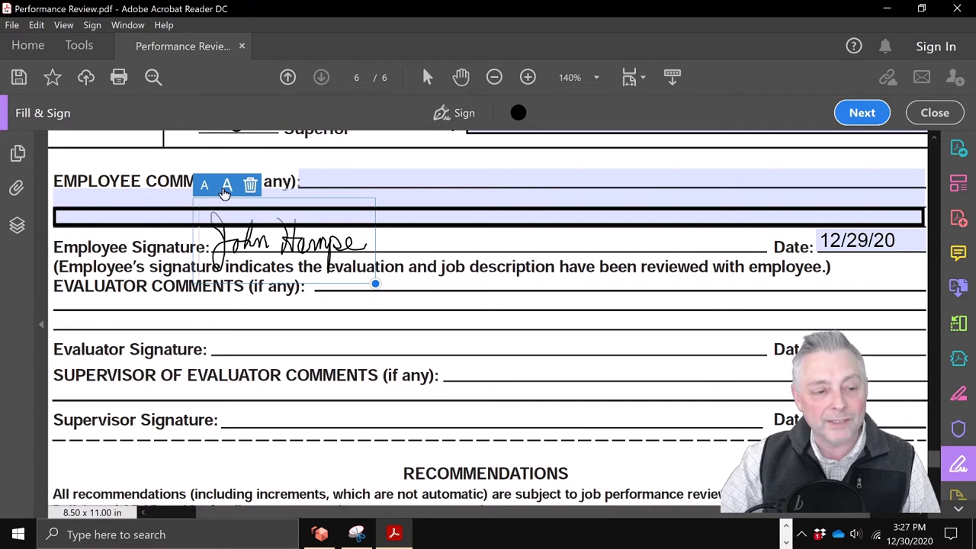
pyautogui.click(421, 244)
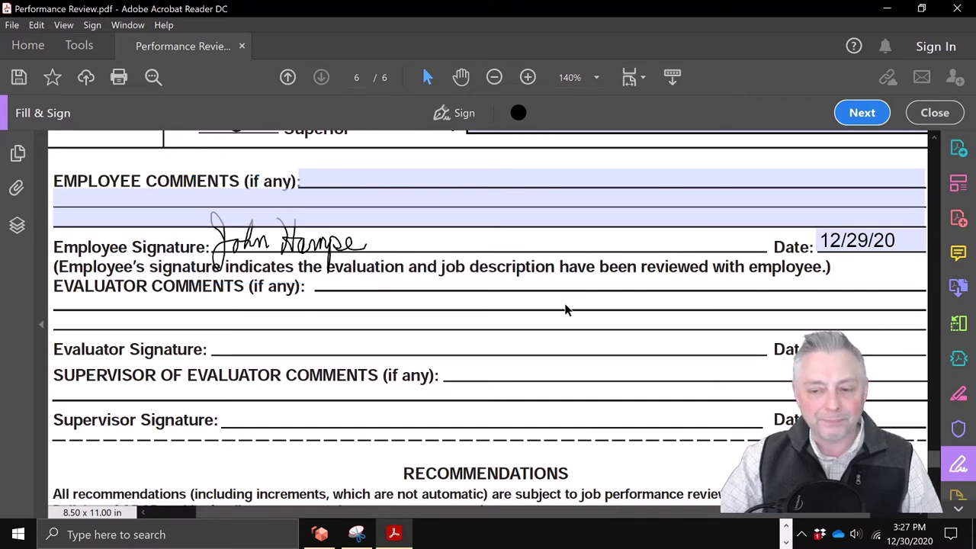
pyautogui.click(328, 247)
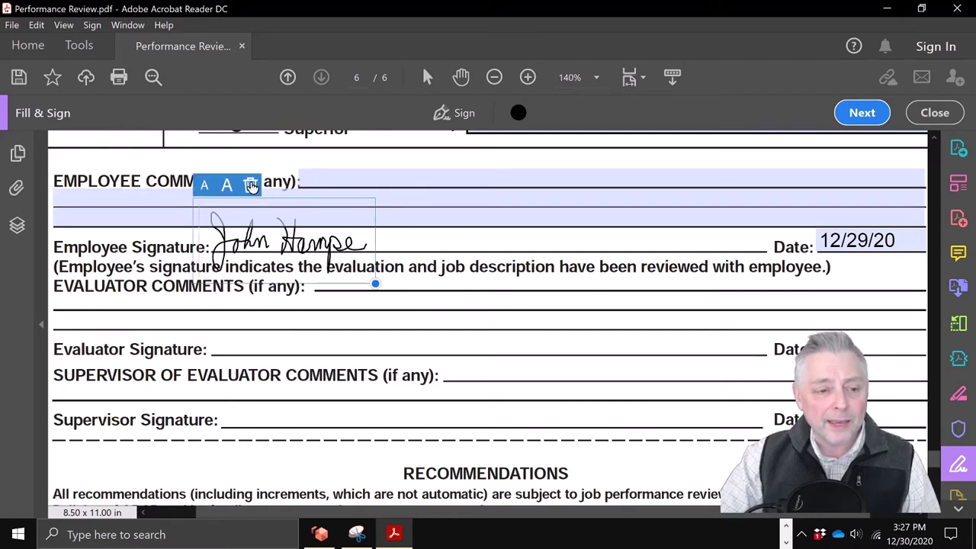
# Step: Delete the placed and saved signatures, then start creating a new signature
pyautogui.click(252, 186)
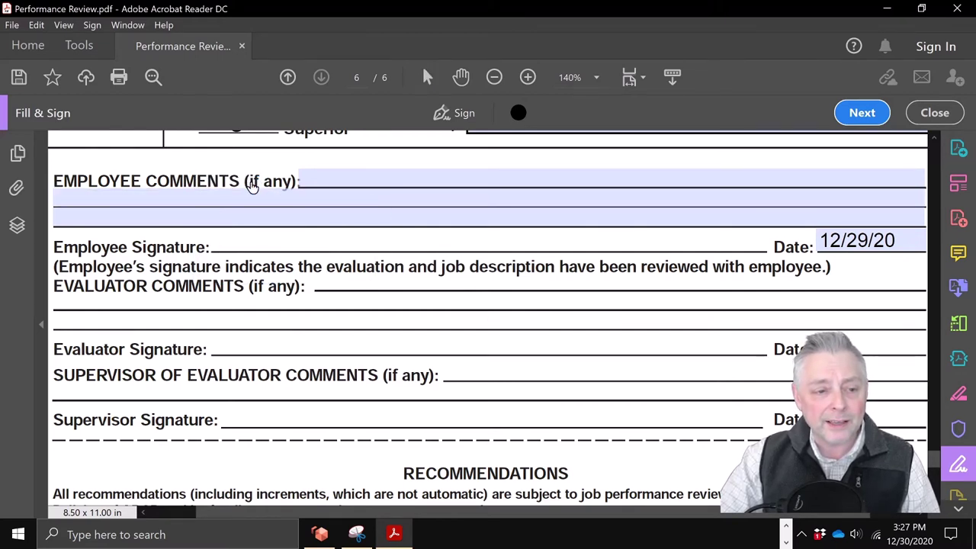
pyautogui.click(457, 116)
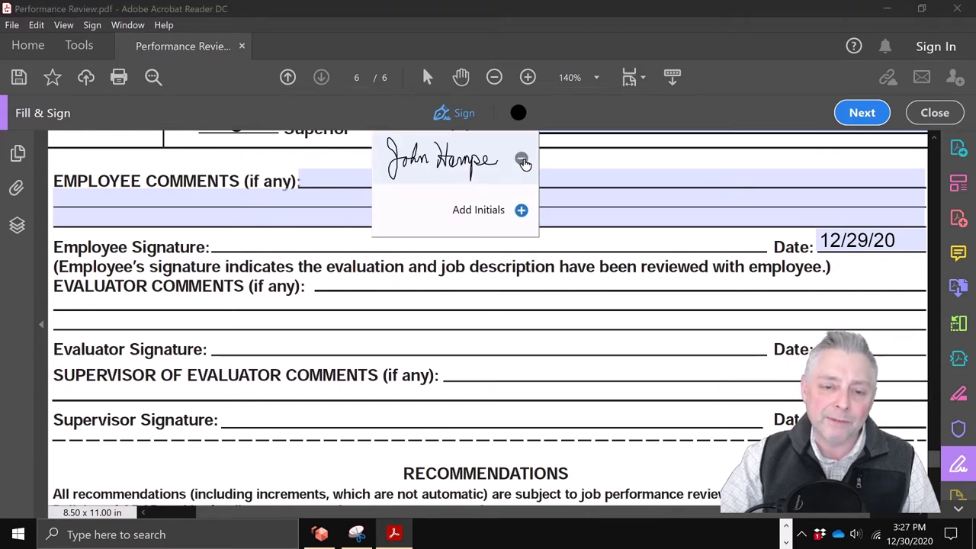
pyautogui.click(523, 161)
pyautogui.click(483, 163)
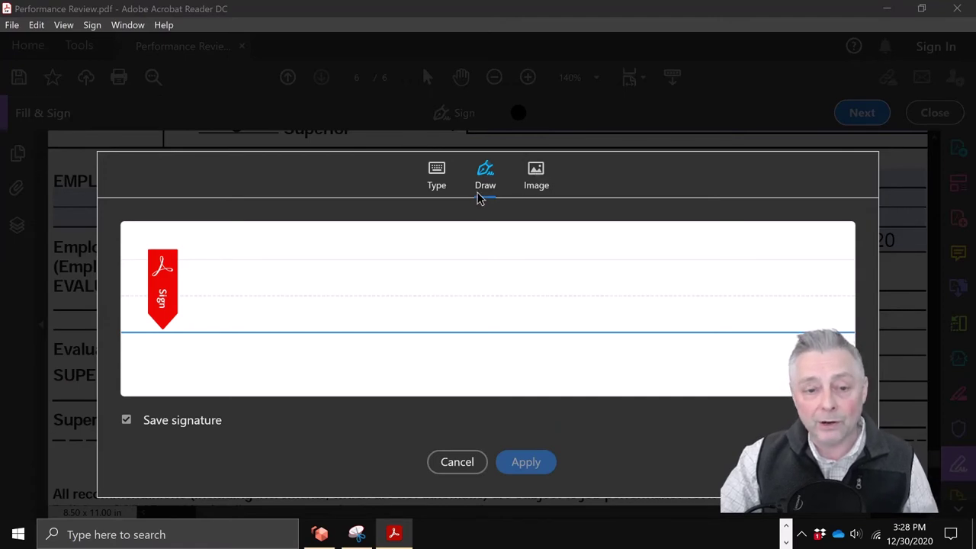
# Step: Type the employee's full name on the Type tab, apply it, and place it on the Employee Signature line
pyautogui.click(438, 172)
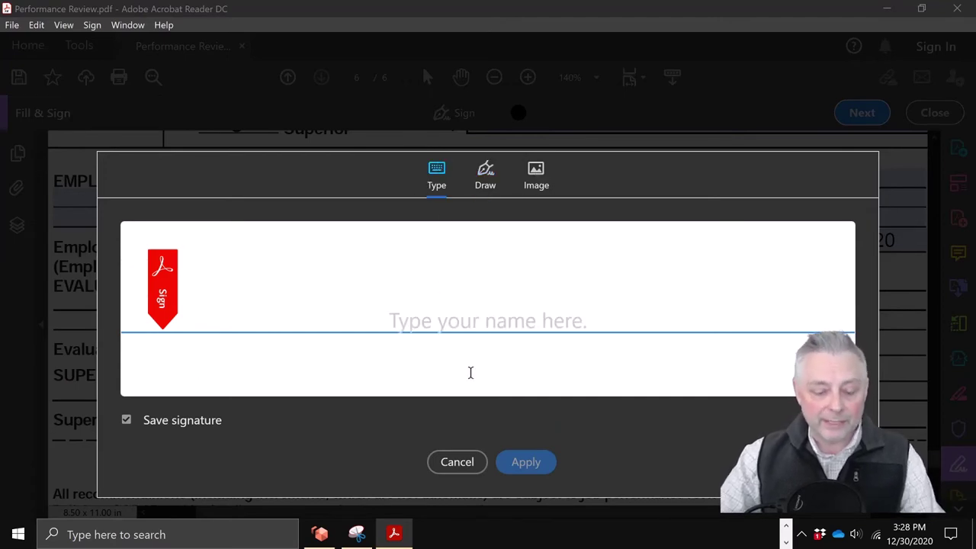
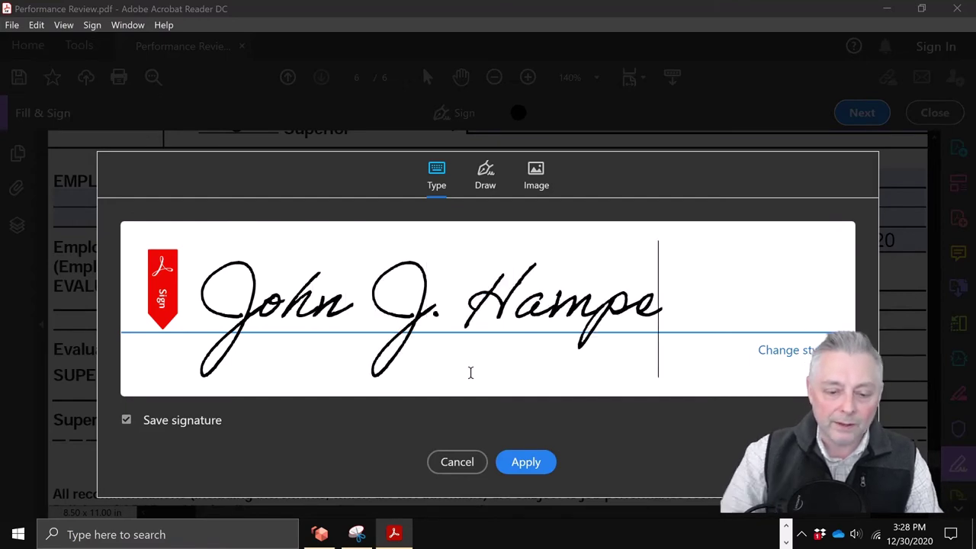
pyautogui.click(524, 464)
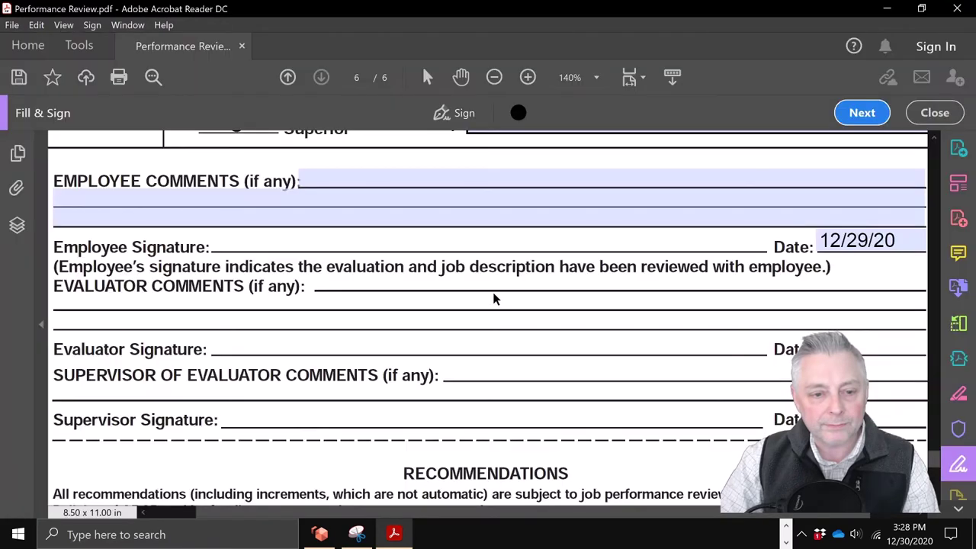
pyautogui.click(315, 248)
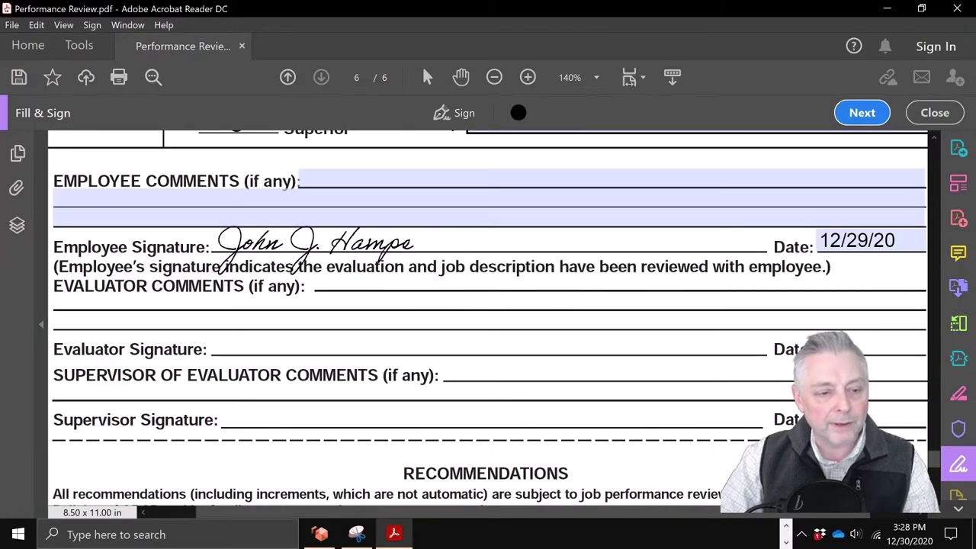
# Step: Deselect the signature and choose File > Save As for the signed review
pyautogui.click(501, 318)
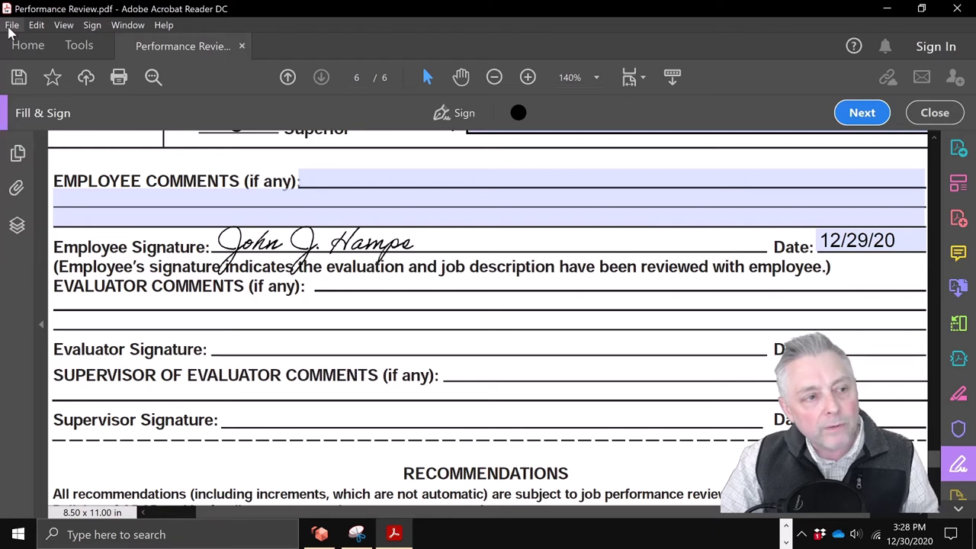
pyautogui.click(11, 24)
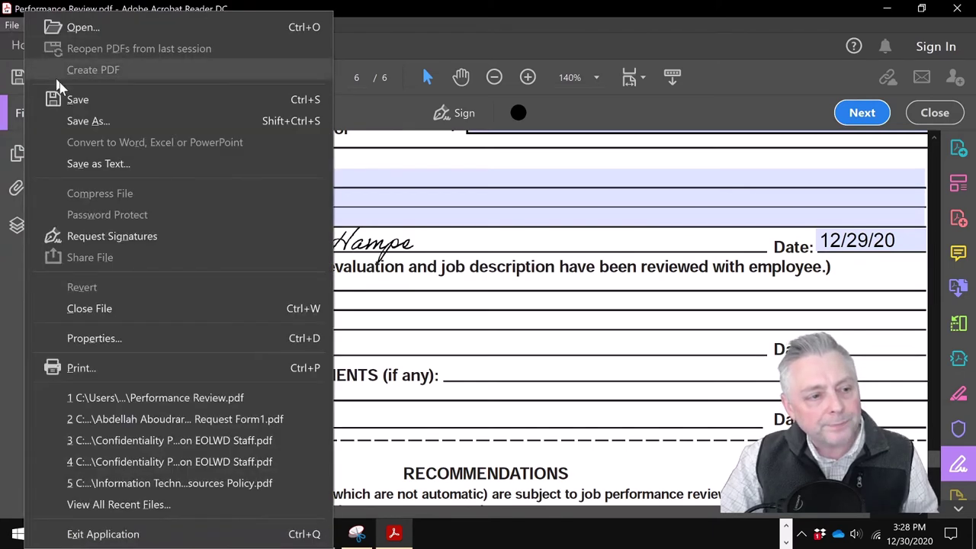
pyautogui.click(81, 119)
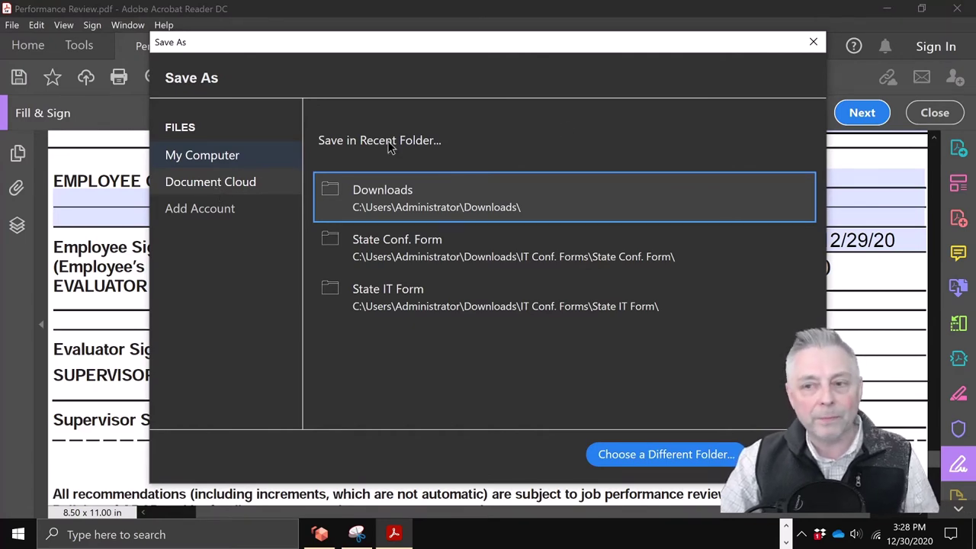
# Step: Close the Save As dialog without saving
pyautogui.click(813, 42)
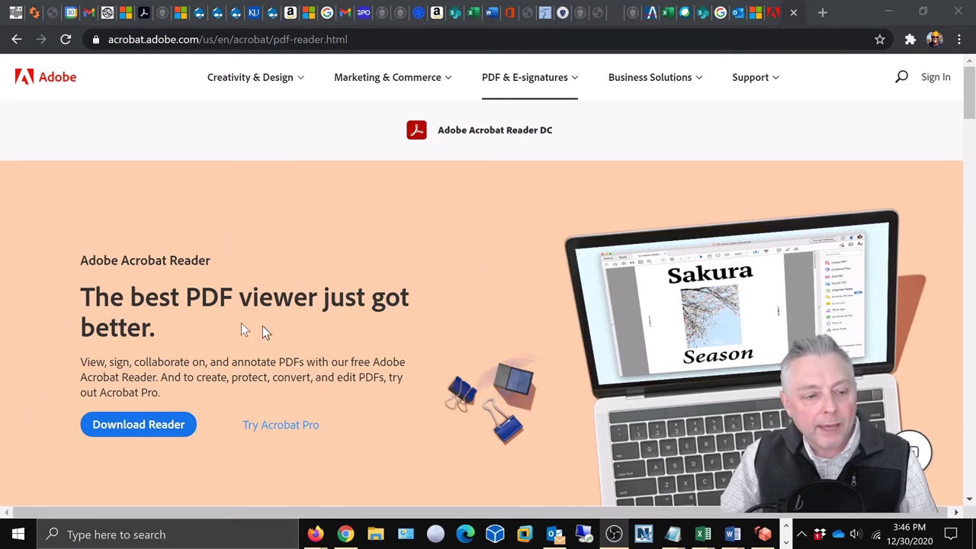
# Step: Download Acrobat Reader DC with both McAfee offers and the Chrome extension declined
pyautogui.click(140, 432)
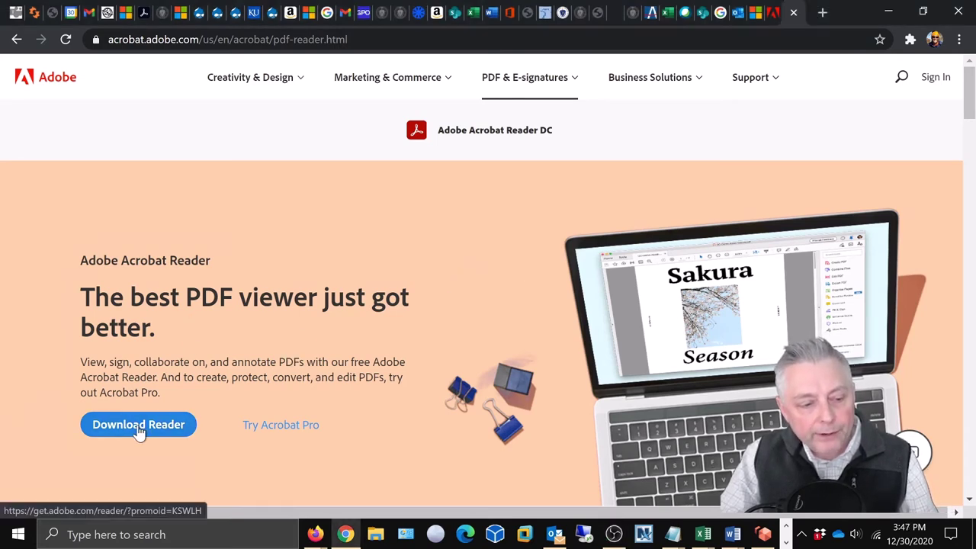
pyautogui.click(140, 431)
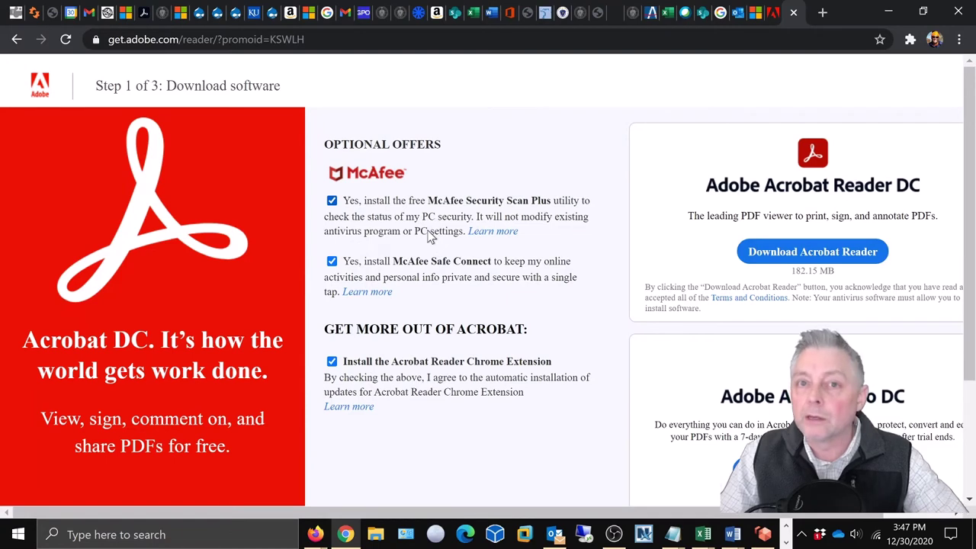
pyautogui.click(332, 202)
pyautogui.click(332, 261)
pyautogui.click(332, 361)
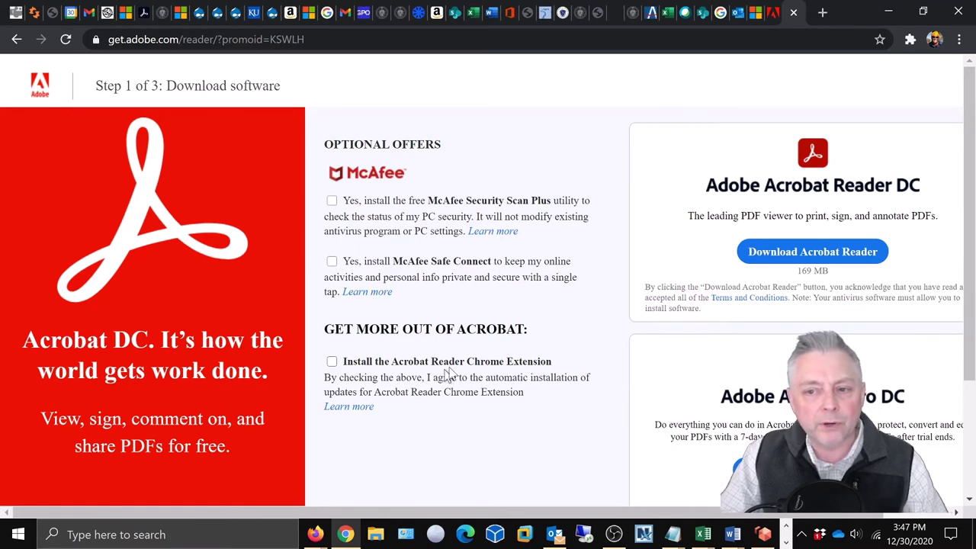
pyautogui.click(781, 258)
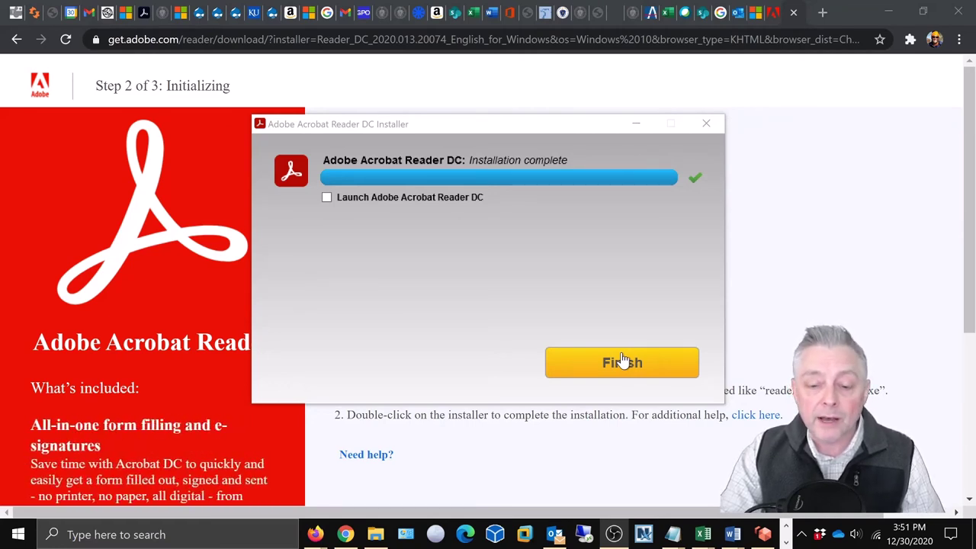
# Step: Close the completed Acrobat Reader DC installer with Finish
pyautogui.click(622, 361)
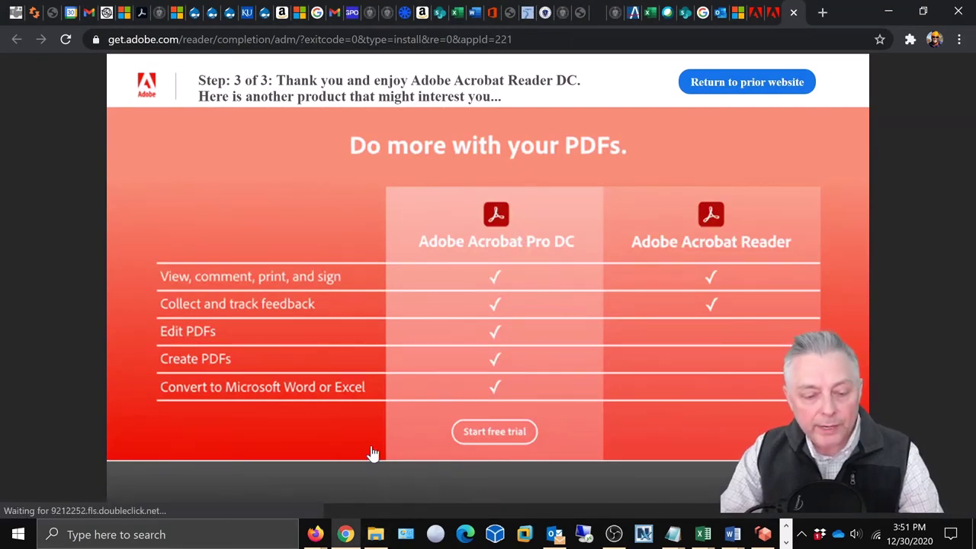
pyautogui.moveTo(375, 537)
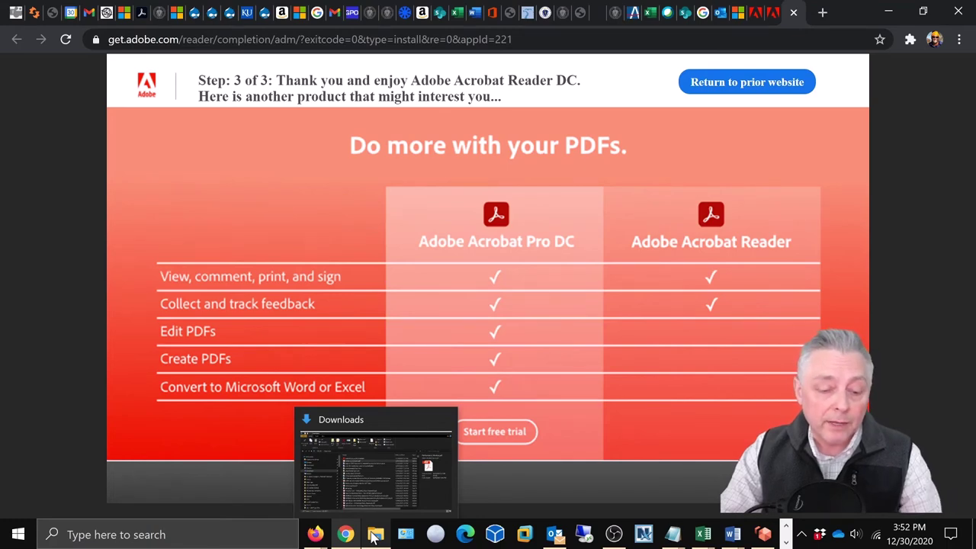
# Step: In Downloads, show the Open with app choices for Performance Review.pdf
pyautogui.click(374, 537)
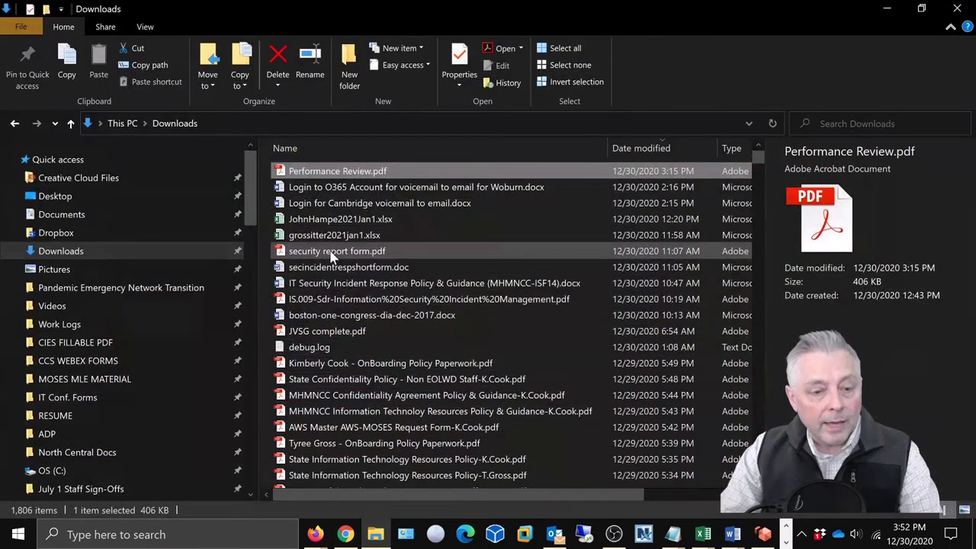
pyautogui.rightClick(298, 175)
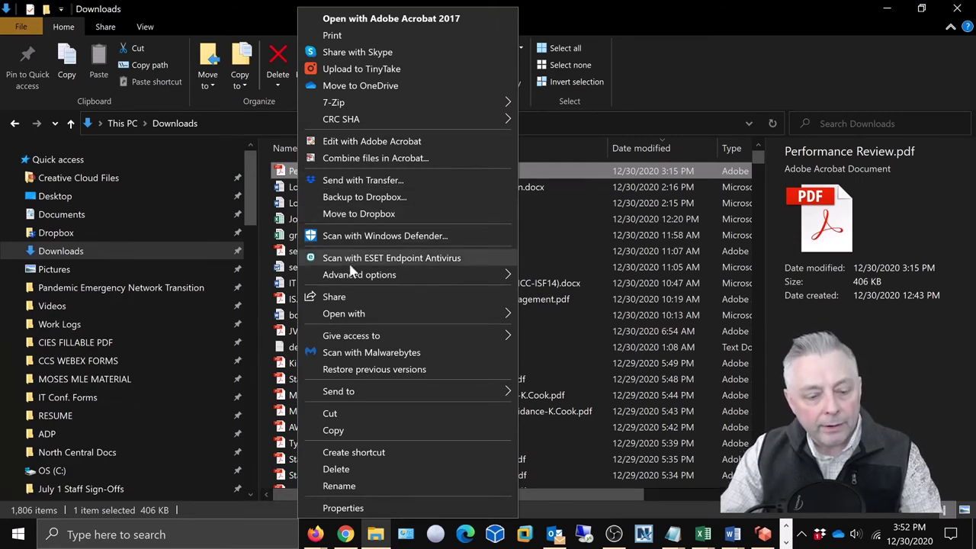
pyautogui.moveTo(359, 318)
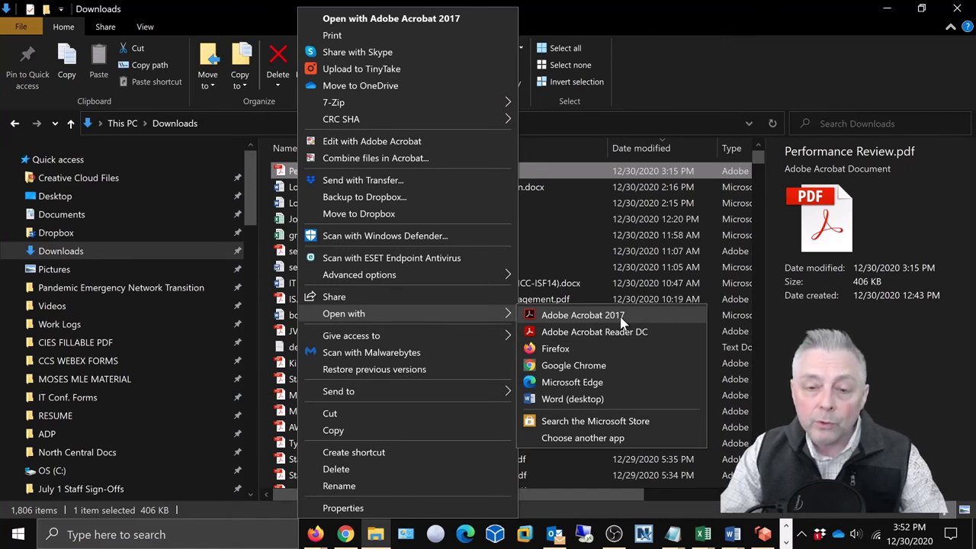
# Step: Select Adobe Acrobat Reader DC in the app list and tick always use it for .pdf files
pyautogui.click(635, 439)
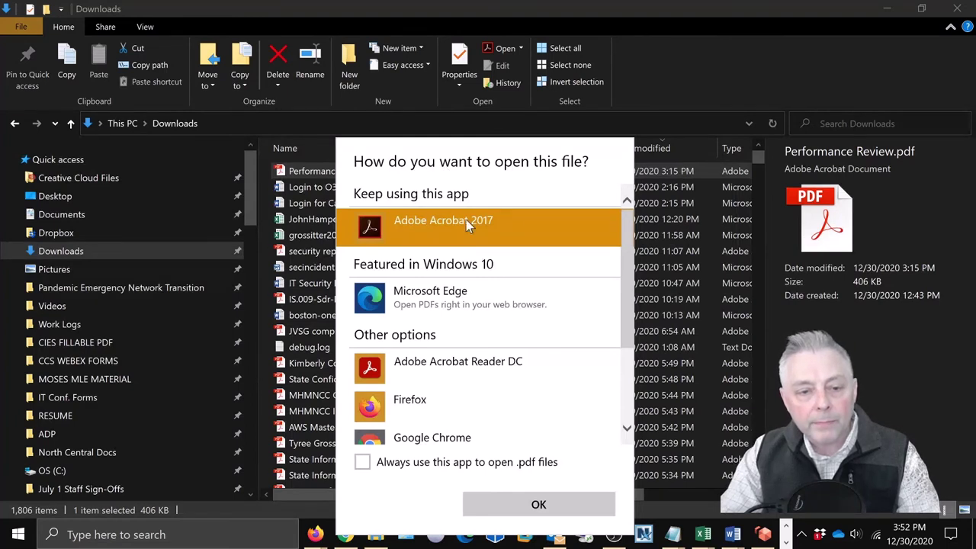
pyautogui.scroll(-1, 555, 326)
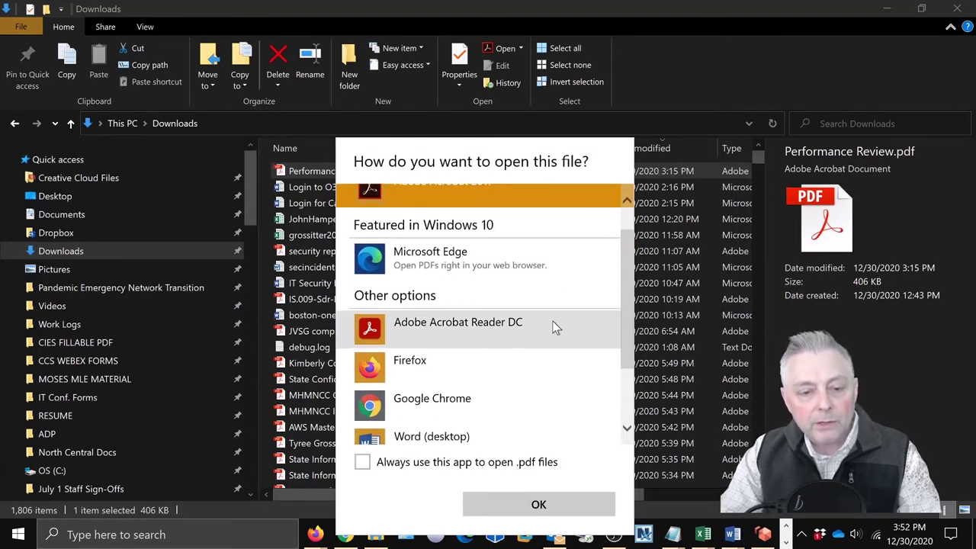
pyautogui.scroll(1, 545, 328)
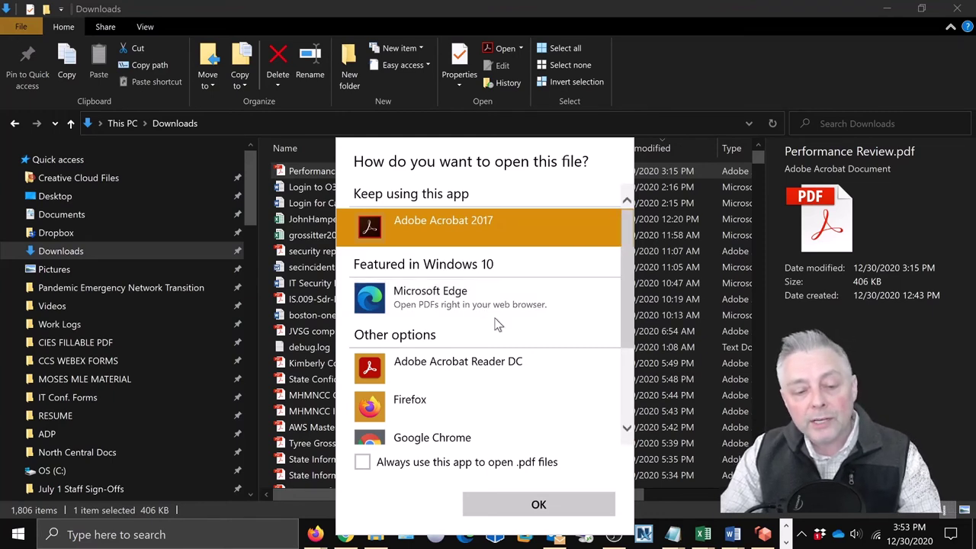
pyautogui.scroll(-1, 497, 324)
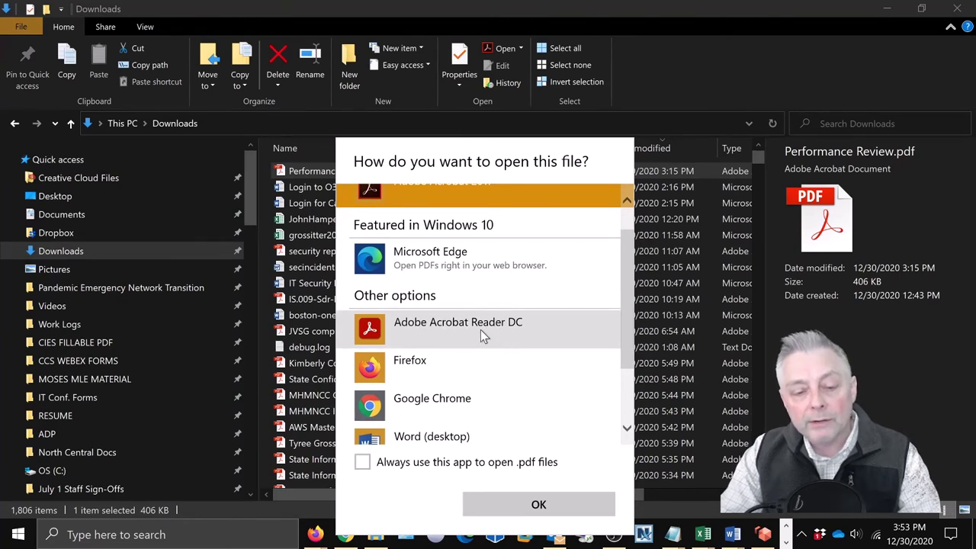
pyautogui.click(480, 329)
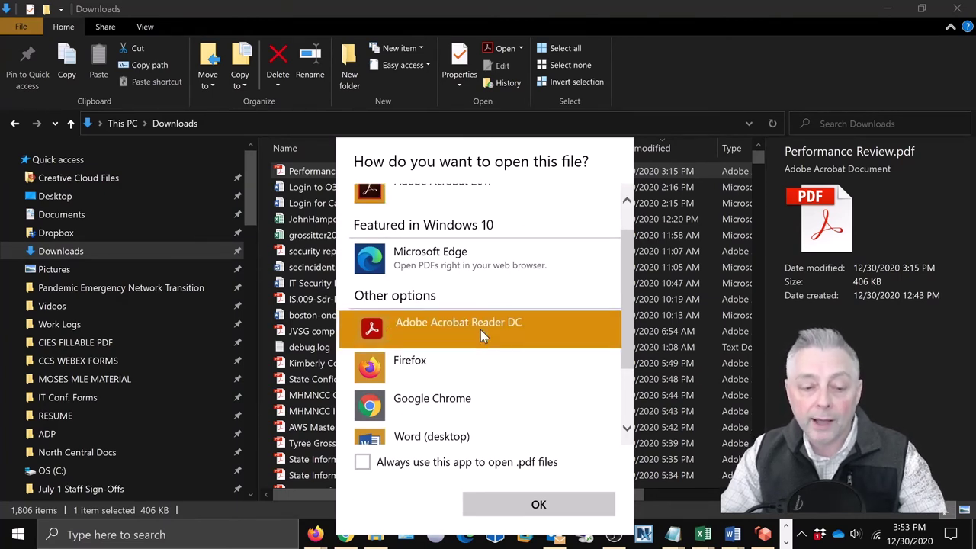
pyautogui.click(368, 465)
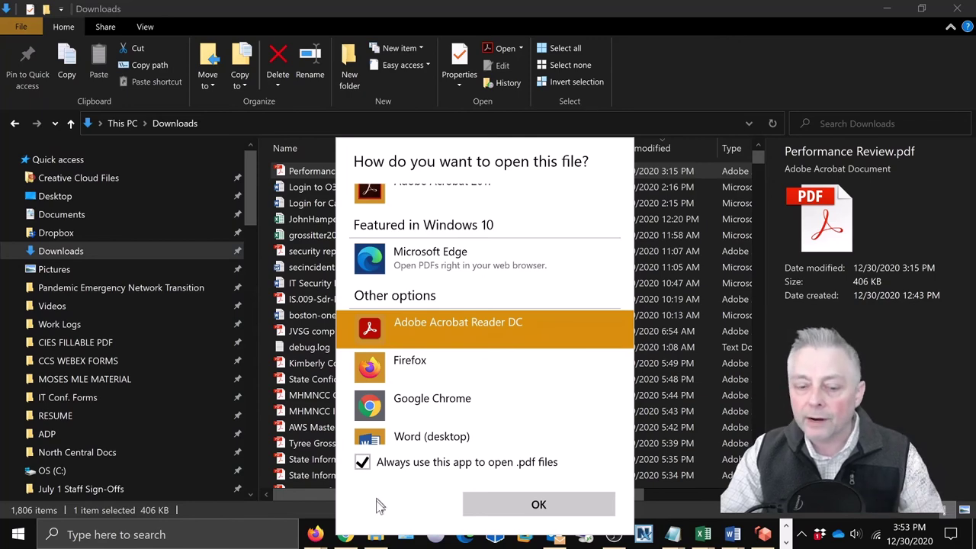
# Step: Confirm Acrobat Reader DC to open Performance Review.pdf, then close the Print window
pyautogui.click(539, 506)
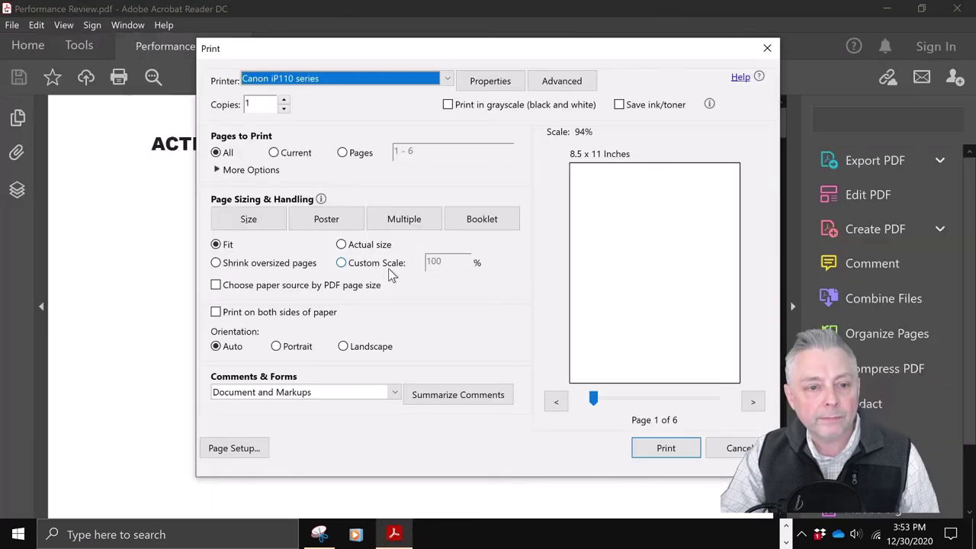
pyautogui.click(768, 48)
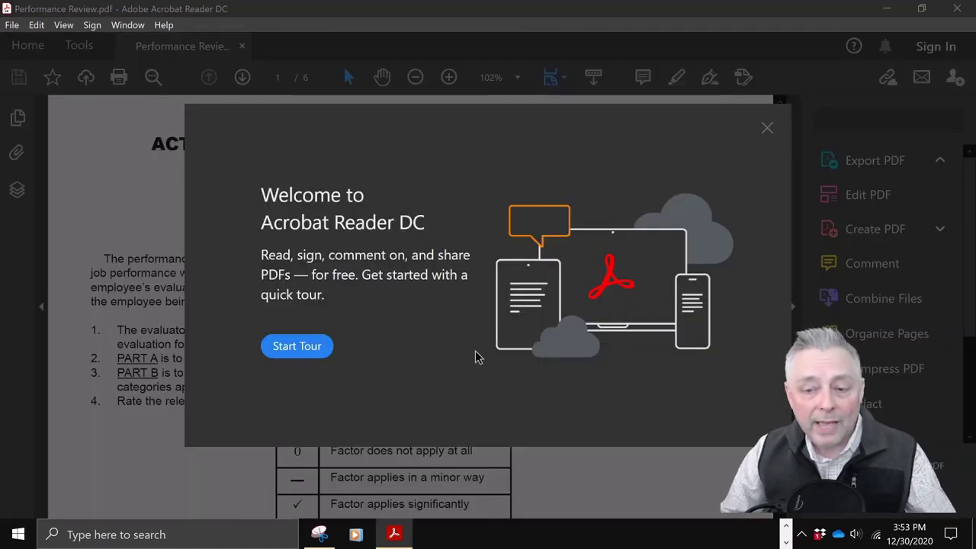
# Step: Close the Welcome to Acrobat Reader DC dialog
pyautogui.click(767, 129)
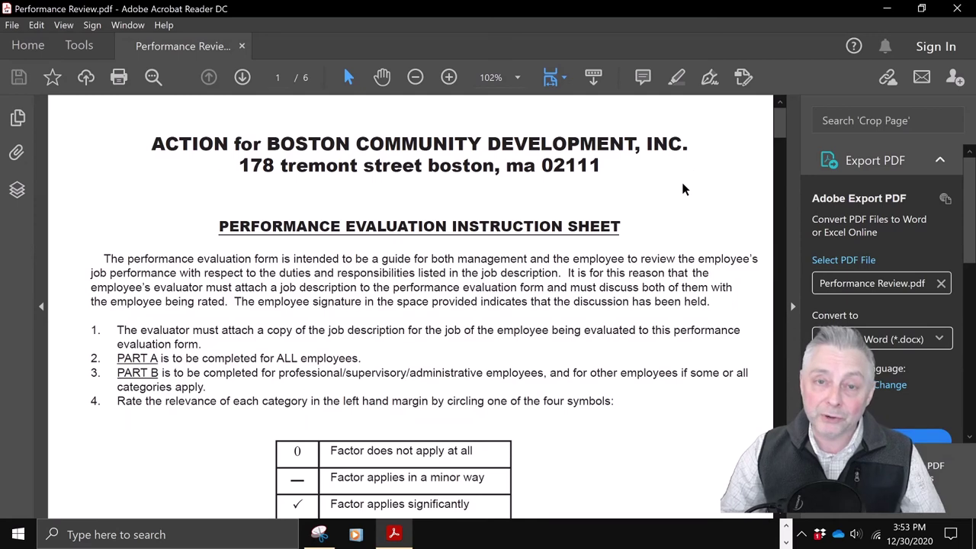